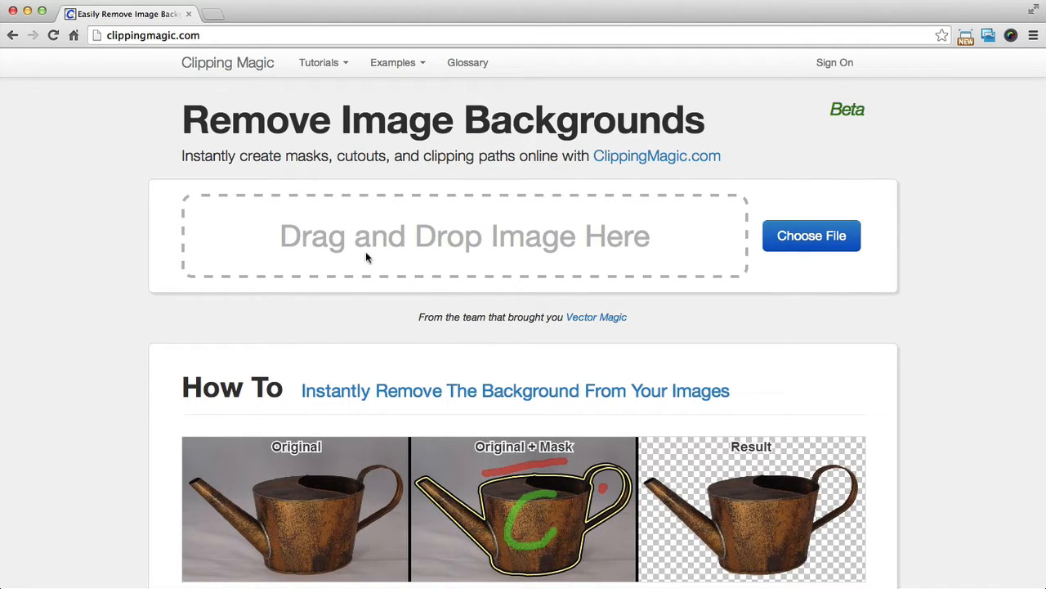
- Upload tomates.jpg from the Bureau folder in Finder to the Clipping Magic page, and minimise the folder window
left_click(32, 585)
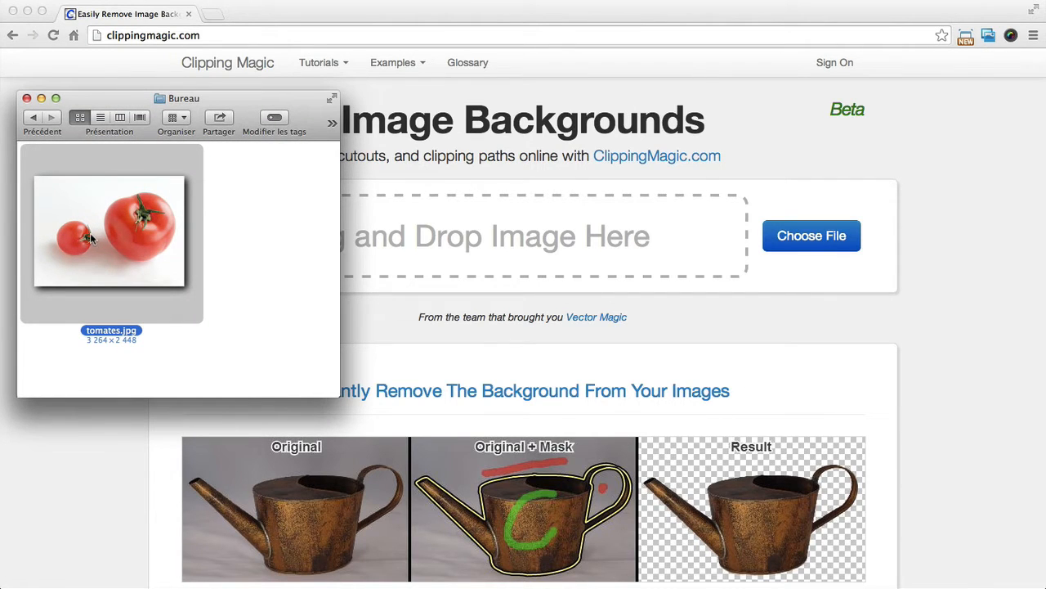
left_click_drag(91, 237, 561, 234)
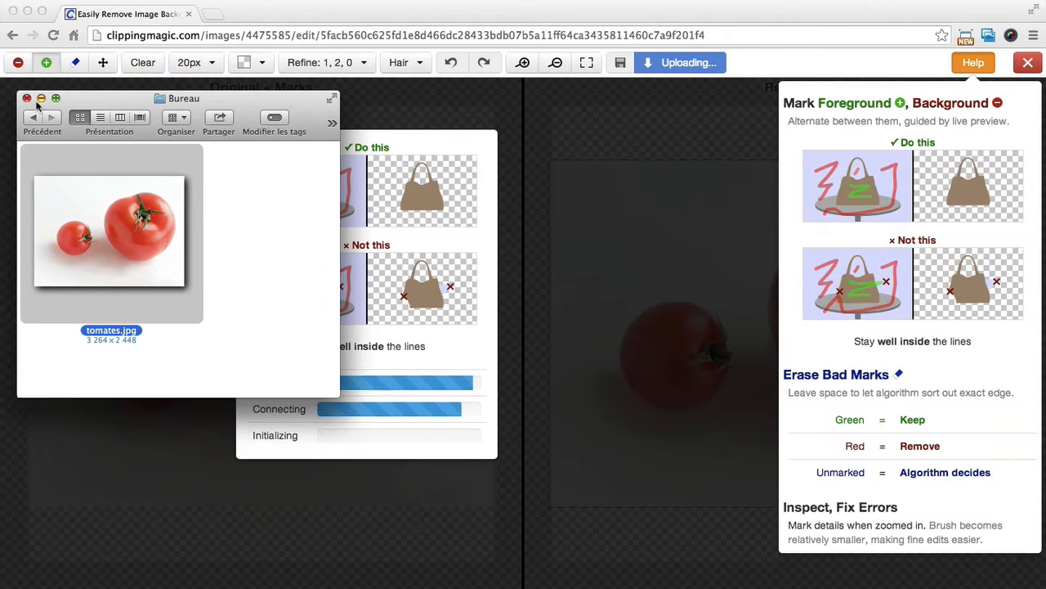
left_click(41, 98)
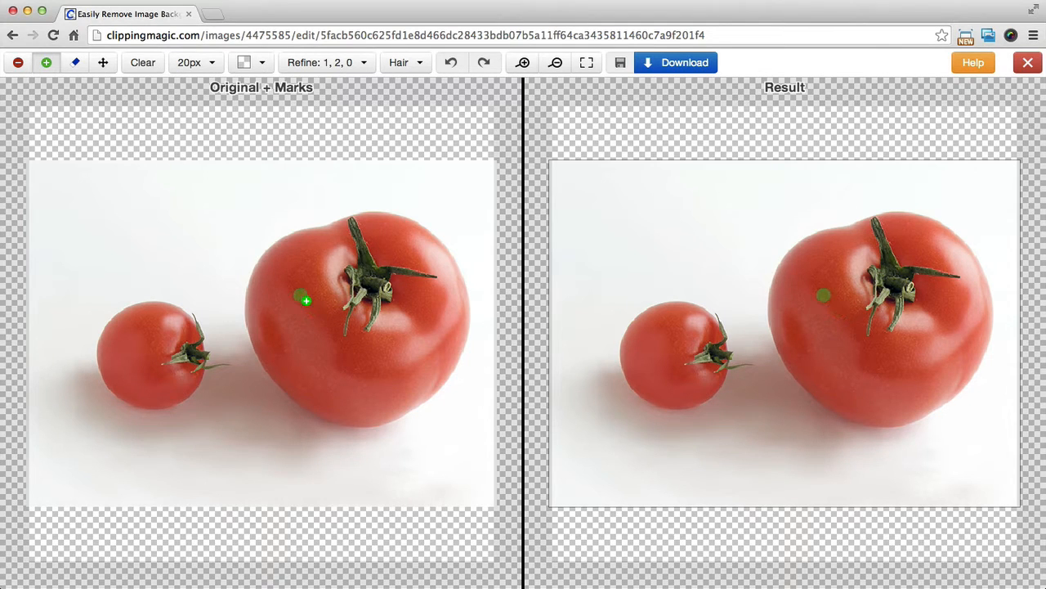
- Mark both tomatoes as foreground, and mark the white area above them and the shadow between them as background
mouse_move(300, 296)
left_mouse_down()
mouse_move(346, 255)
mouse_move(371, 250)
mouse_move(409, 266)
mouse_move(425, 299)
mouse_move(407, 359)
mouse_move(333, 388)
left_mouse_up()
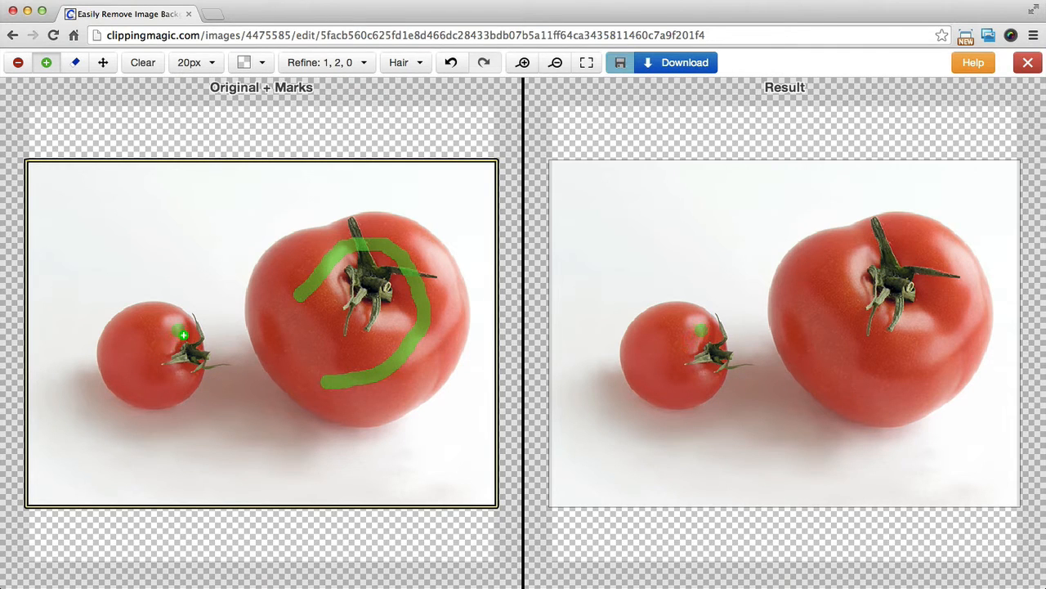
mouse_move(179, 327)
left_mouse_down()
mouse_move(116, 342)
mouse_move(112, 363)
mouse_move(141, 387)
mouse_move(175, 383)
mouse_move(196, 352)
left_mouse_up()
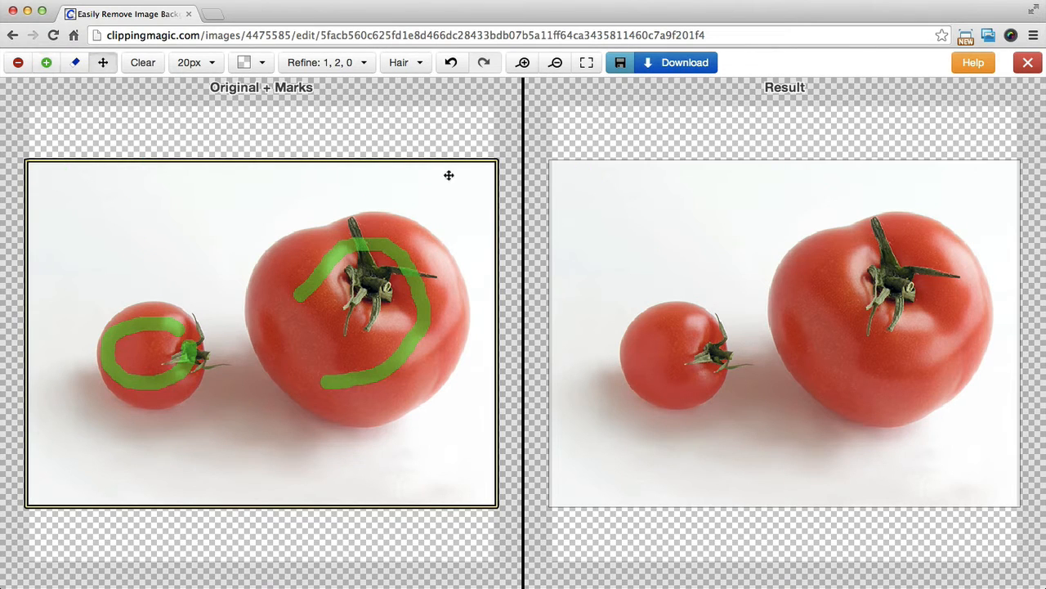
left_click(19, 65)
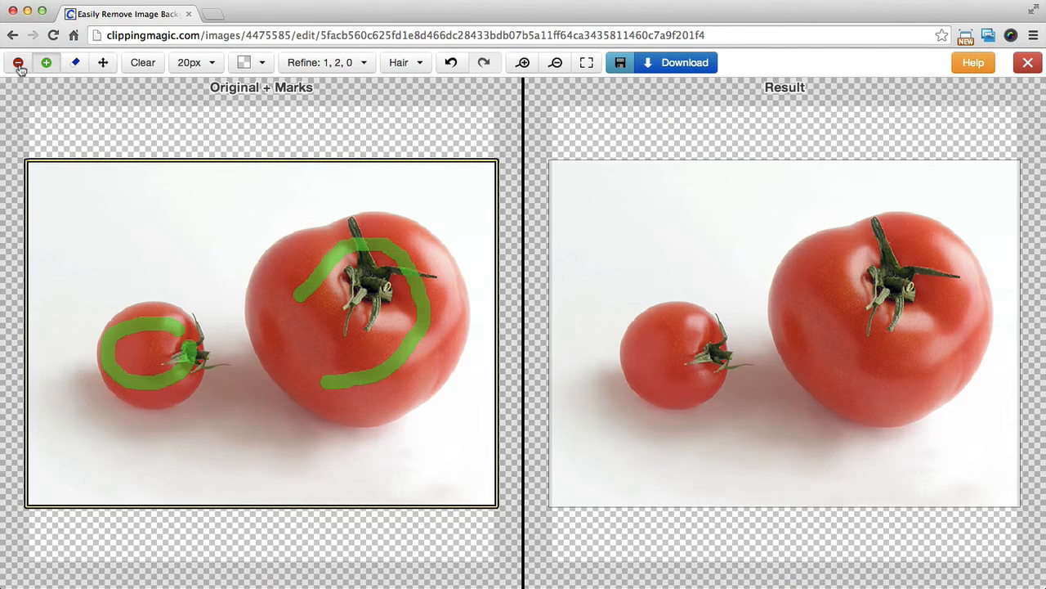
left_click(20, 67)
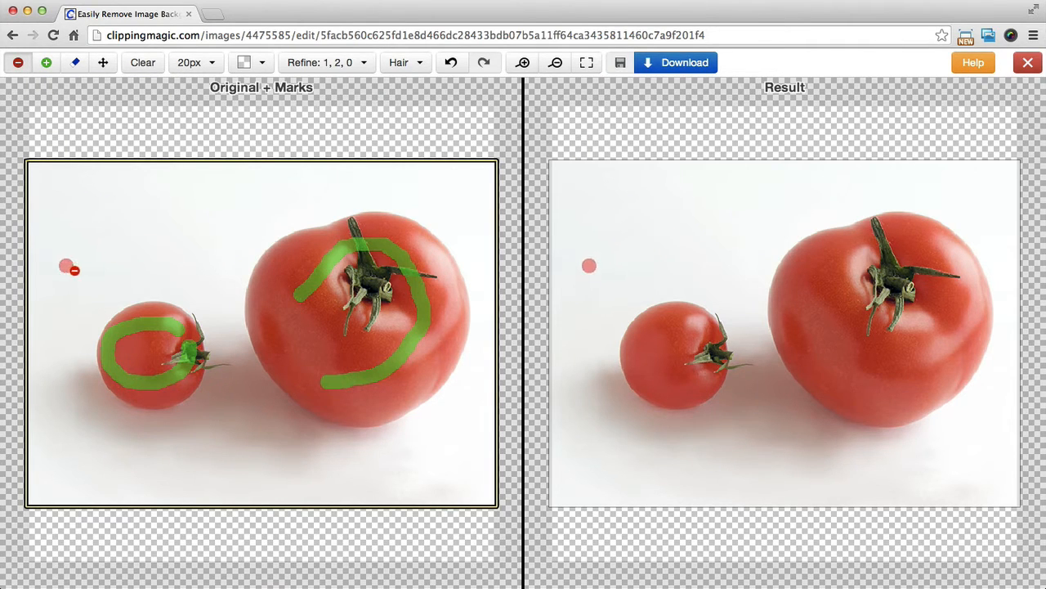
left_click_drag(64, 264, 298, 197)
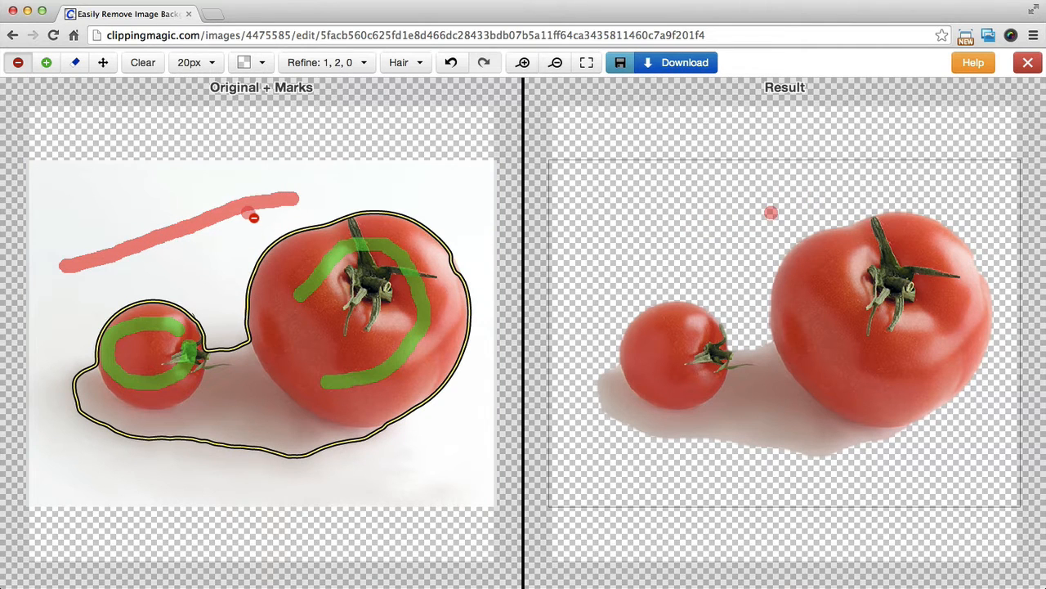
mouse_move(229, 337)
left_mouse_down()
mouse_move(269, 450)
mouse_move(304, 459)
left_mouse_up()
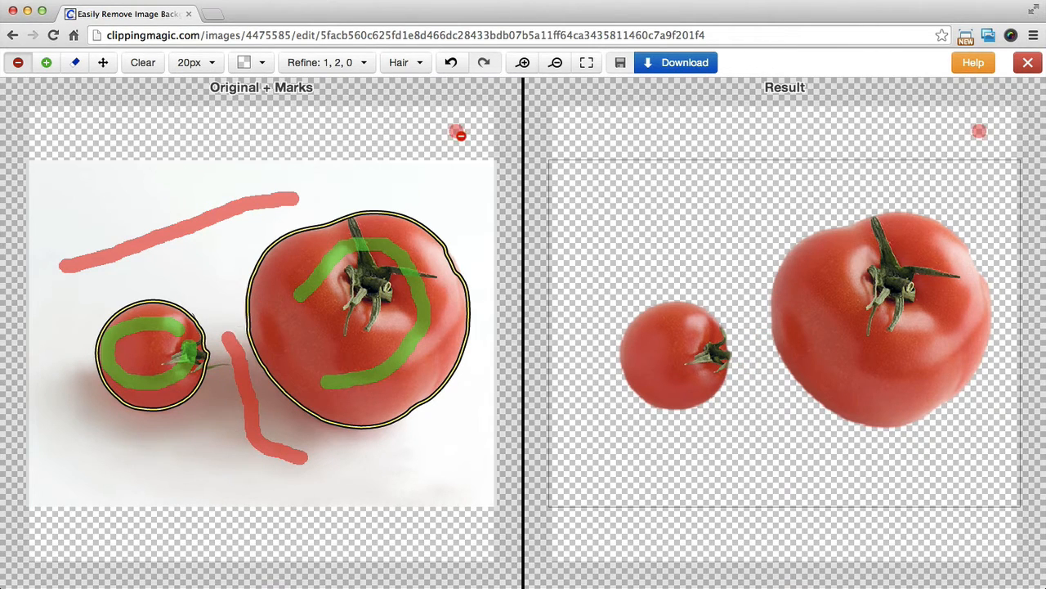
- Mark the thin sepal extending from the small tomato's stem as foreground with a 5px brush, along its full length
left_click(523, 63)
left_click(523, 63)
left_click(523, 63)
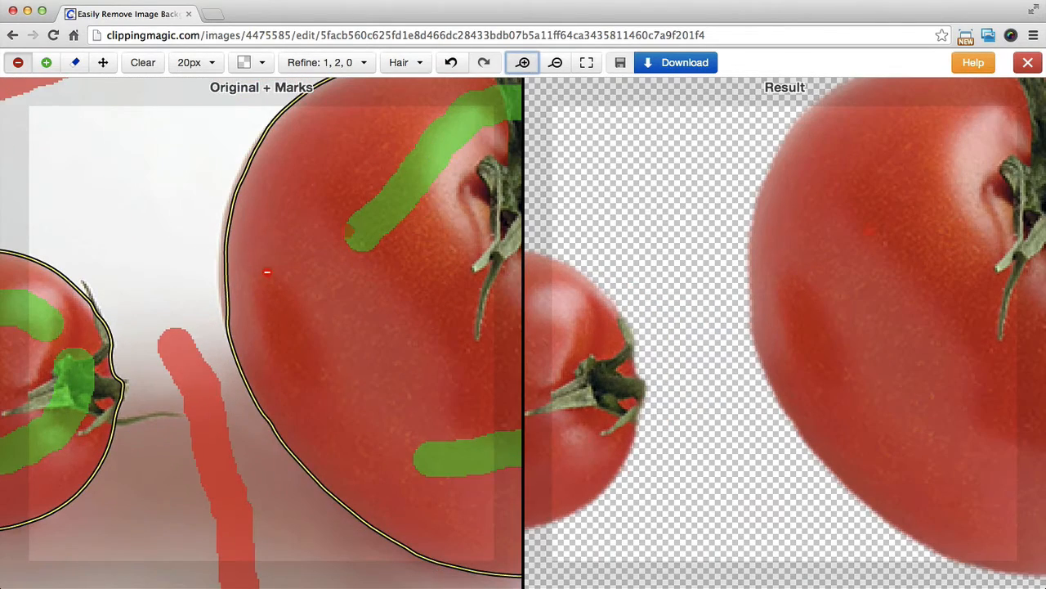
left_click(47, 65)
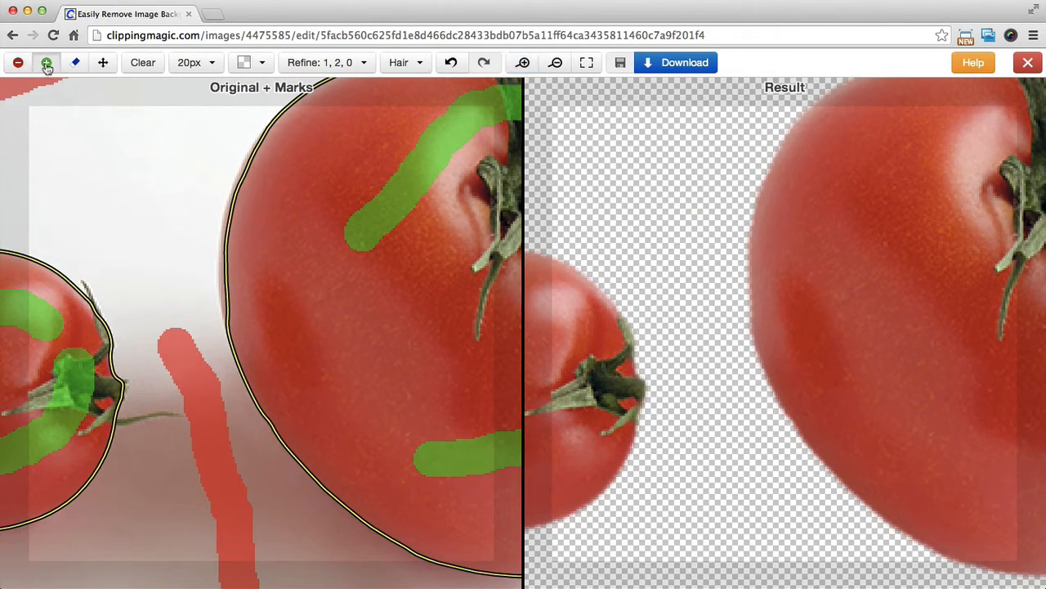
left_click(212, 67)
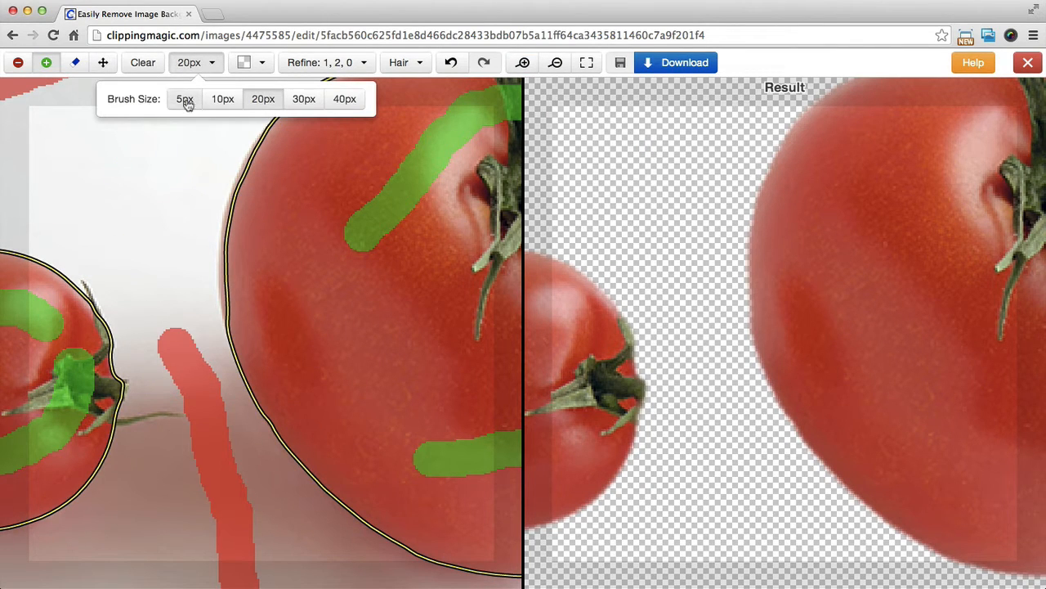
left_click(185, 100)
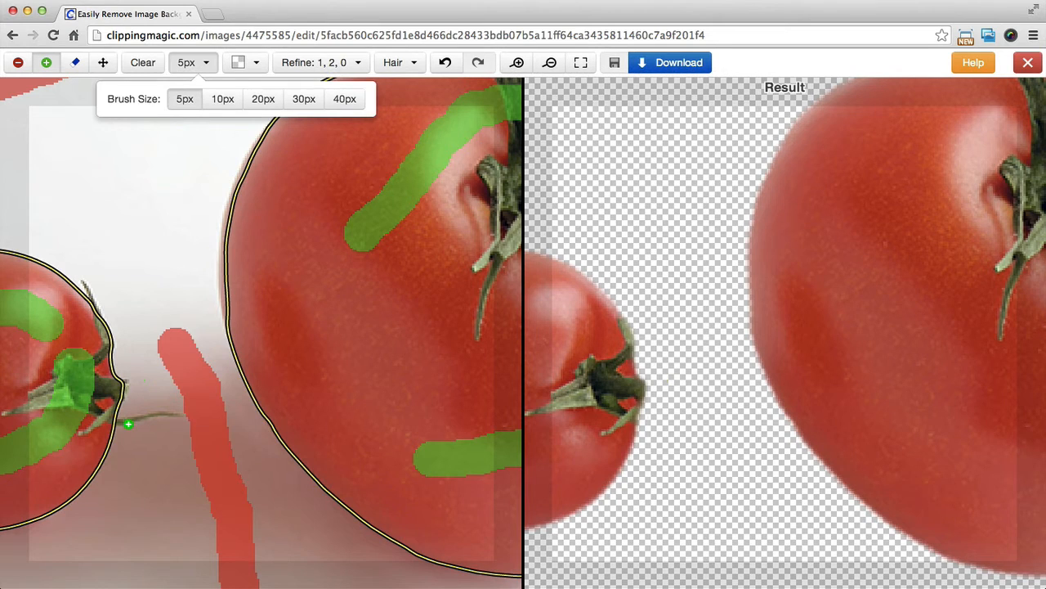
left_click(127, 426)
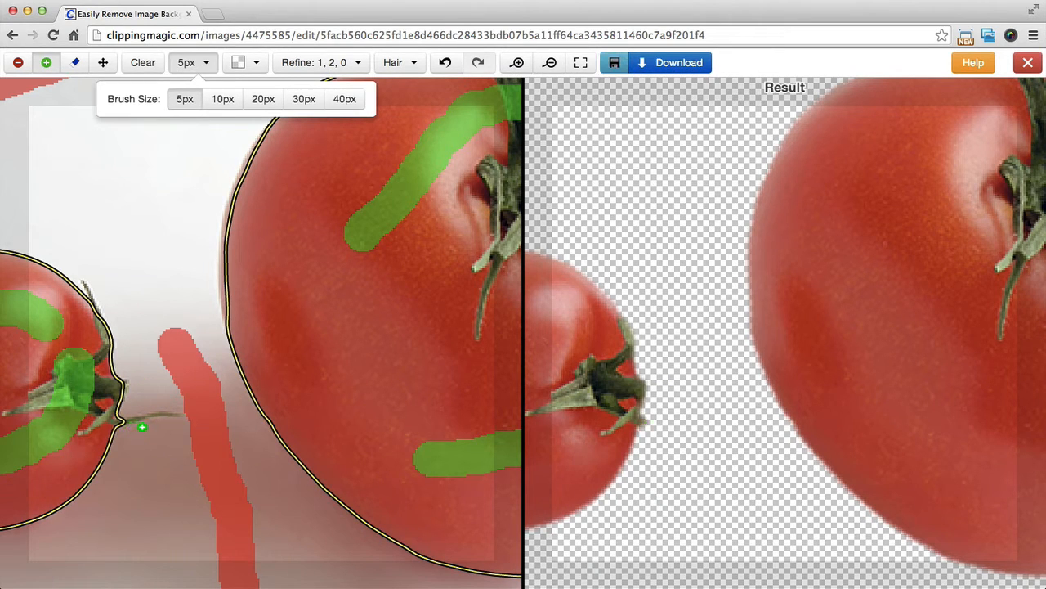
left_click(145, 422)
left_click(149, 420)
left_click(169, 419)
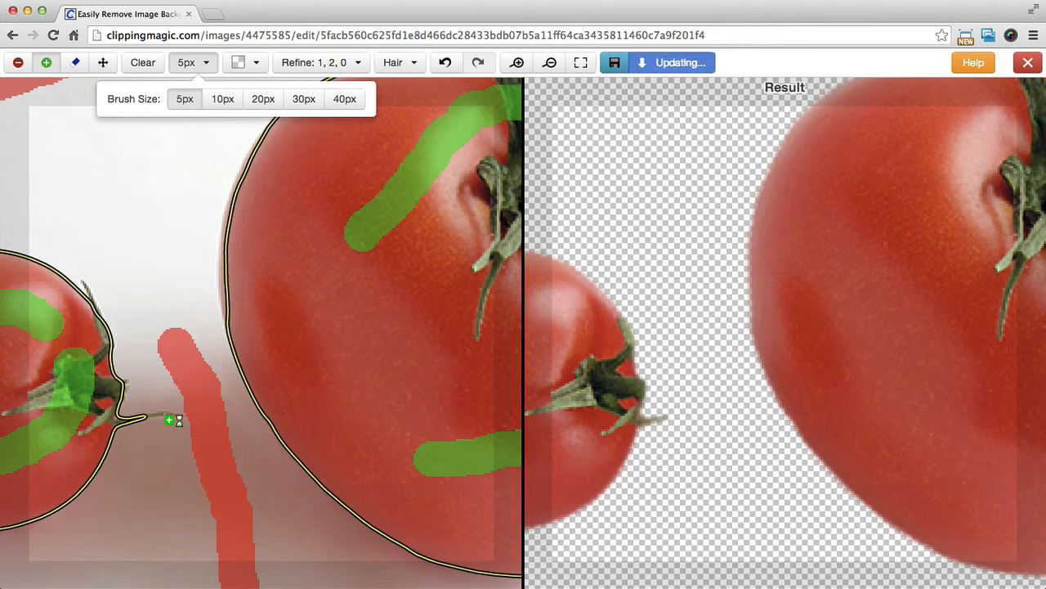
left_click(163, 418)
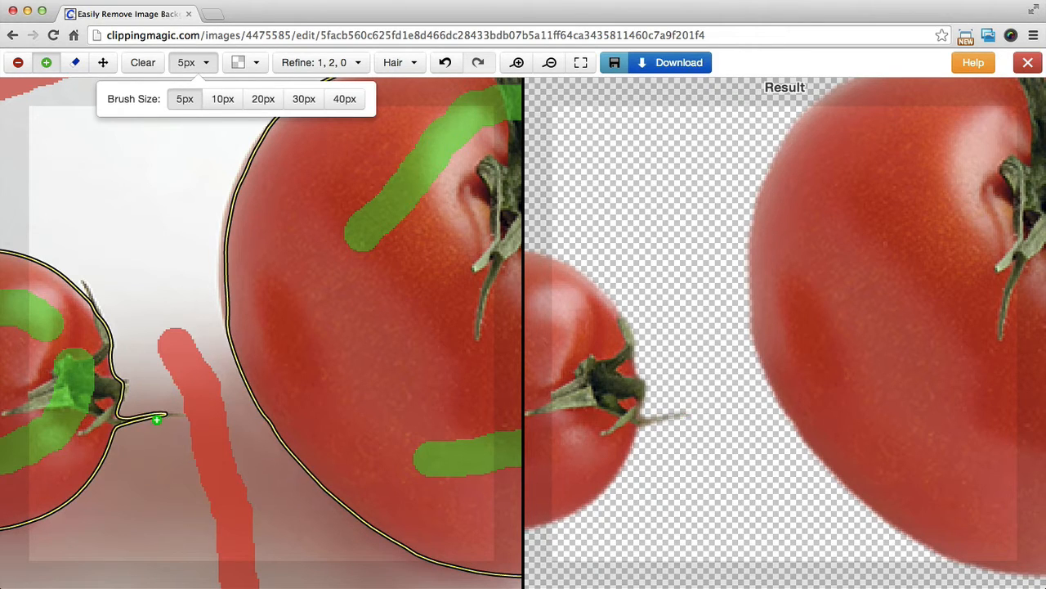
left_click(178, 420)
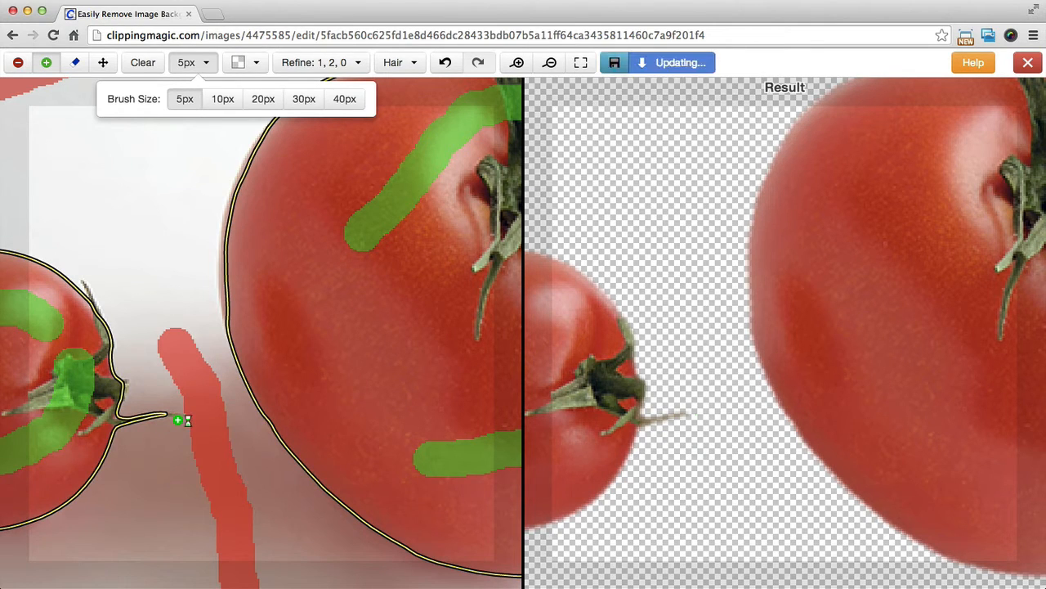
left_click(179, 419)
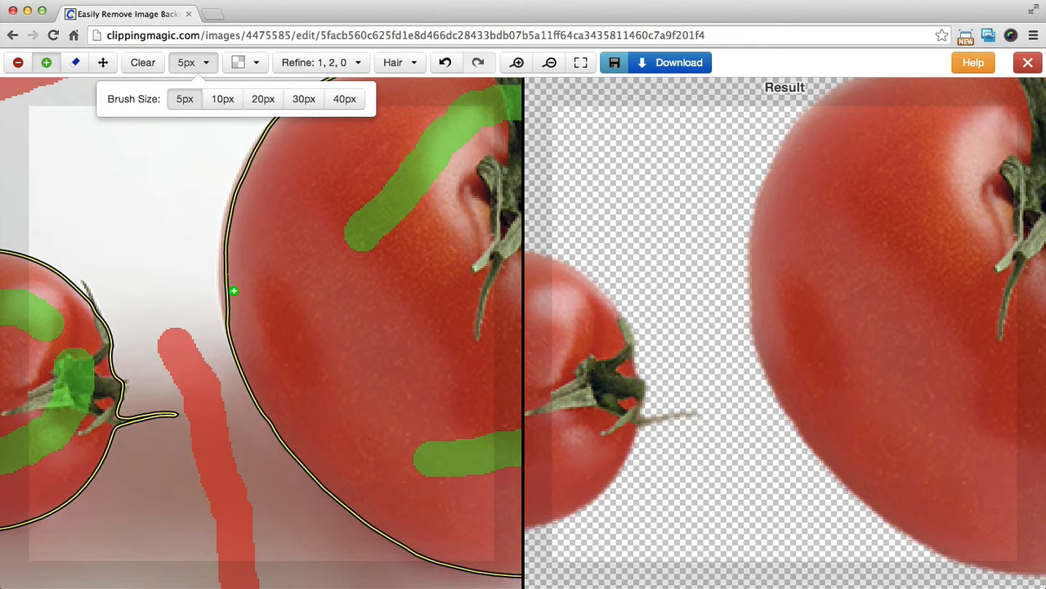
- Mark spots along the large tomato's left edge as foreground with the 5px brush to correct the outline
left_click(250, 173)
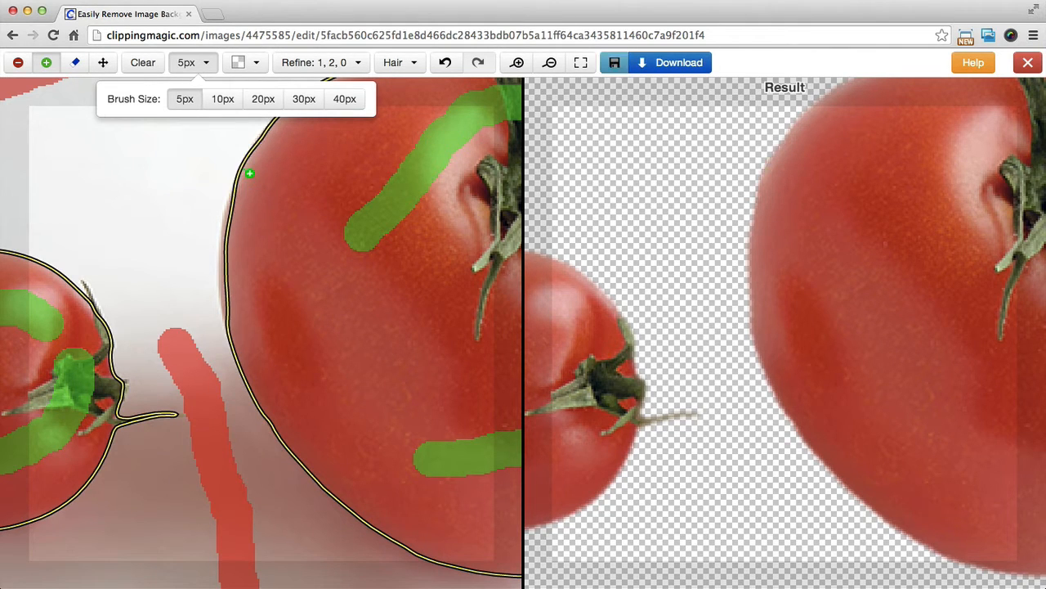
left_click(233, 222)
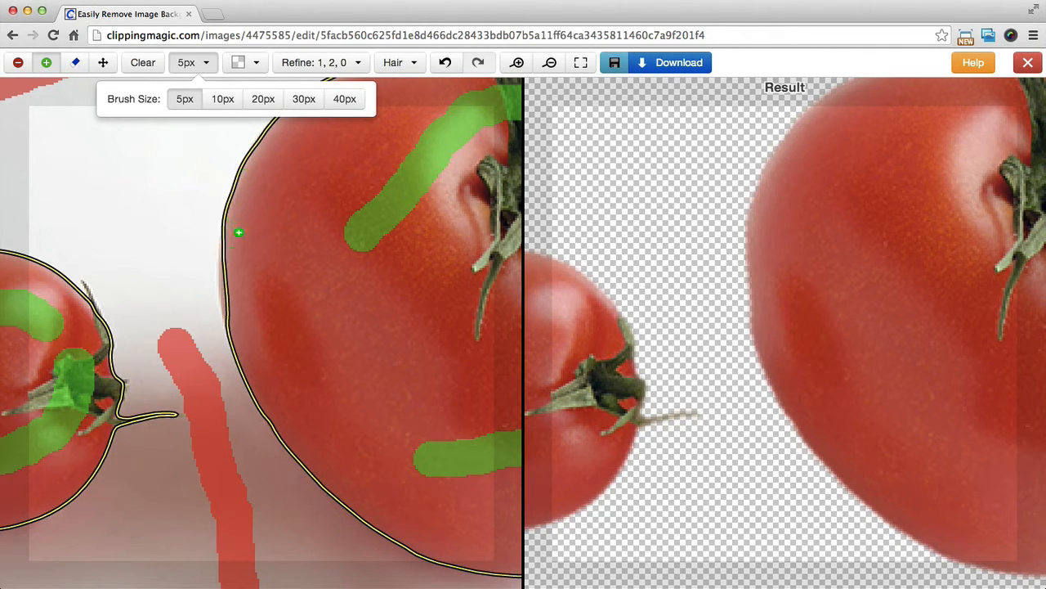
left_click(226, 278)
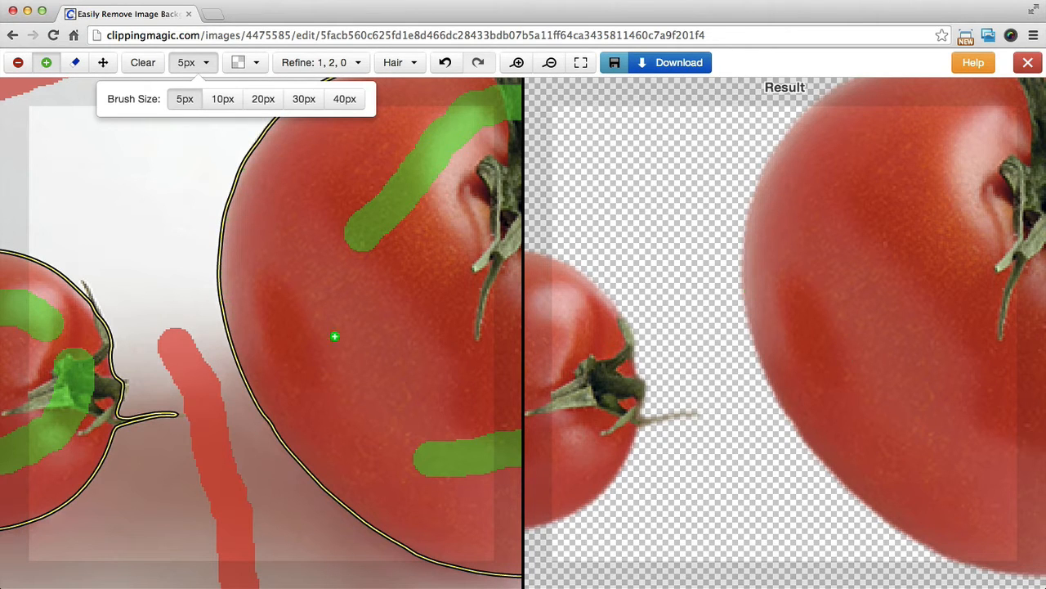
- Mark the notched upper-right edge of the large tomato as foreground with a short 5px brush stroke
left_click(551, 63)
left_click(552, 65)
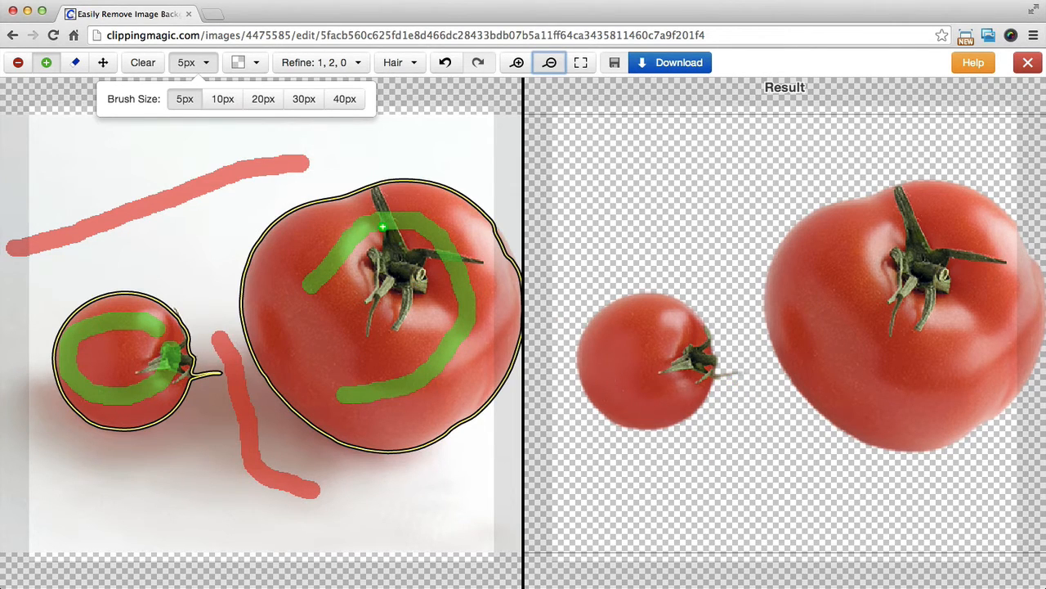
left_click(580, 64)
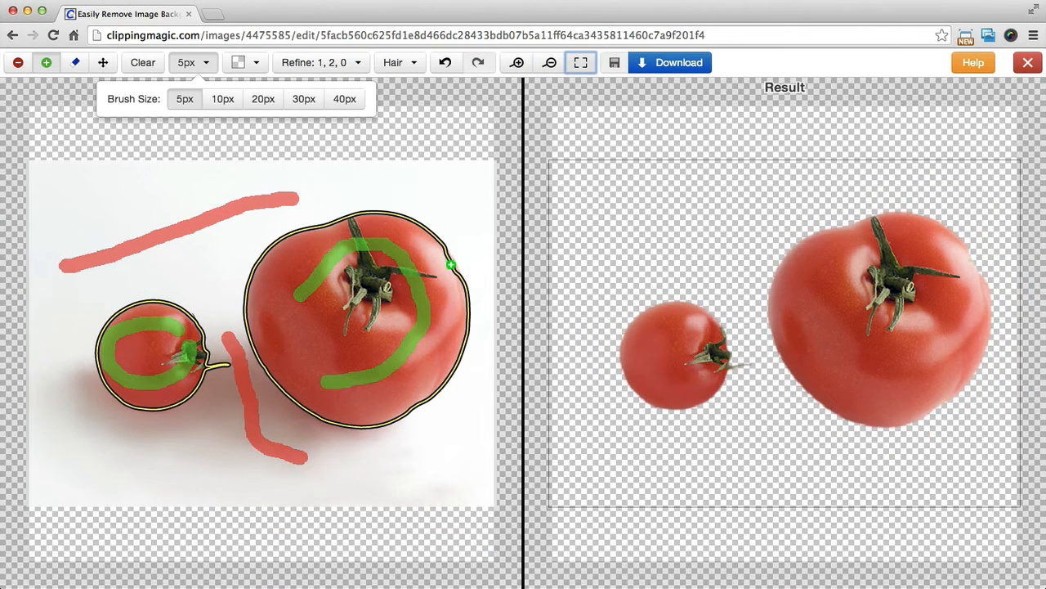
left_click(523, 65)
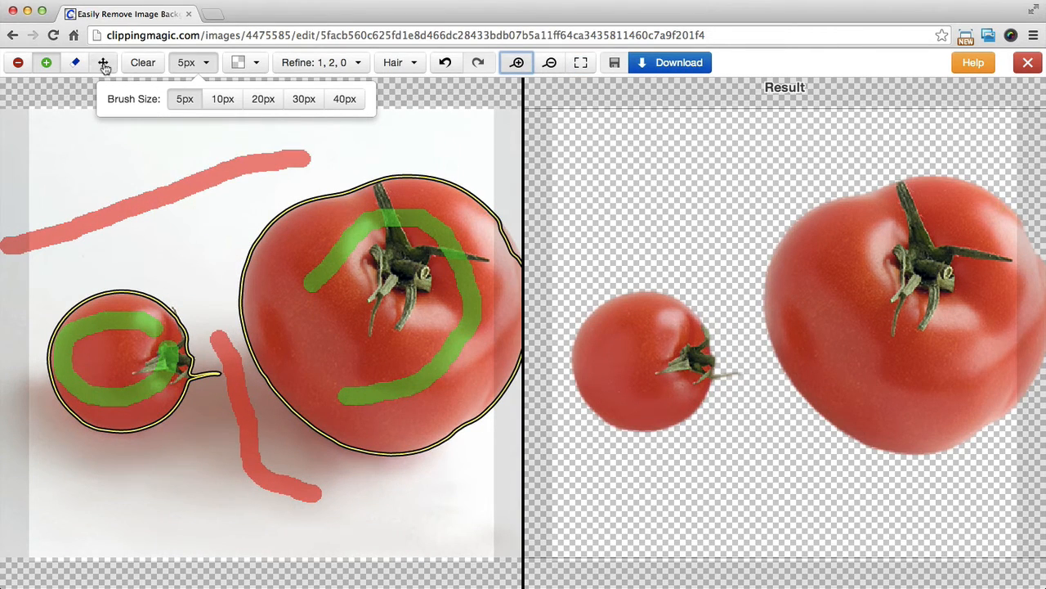
left_click_drag(455, 186, 354, 215)
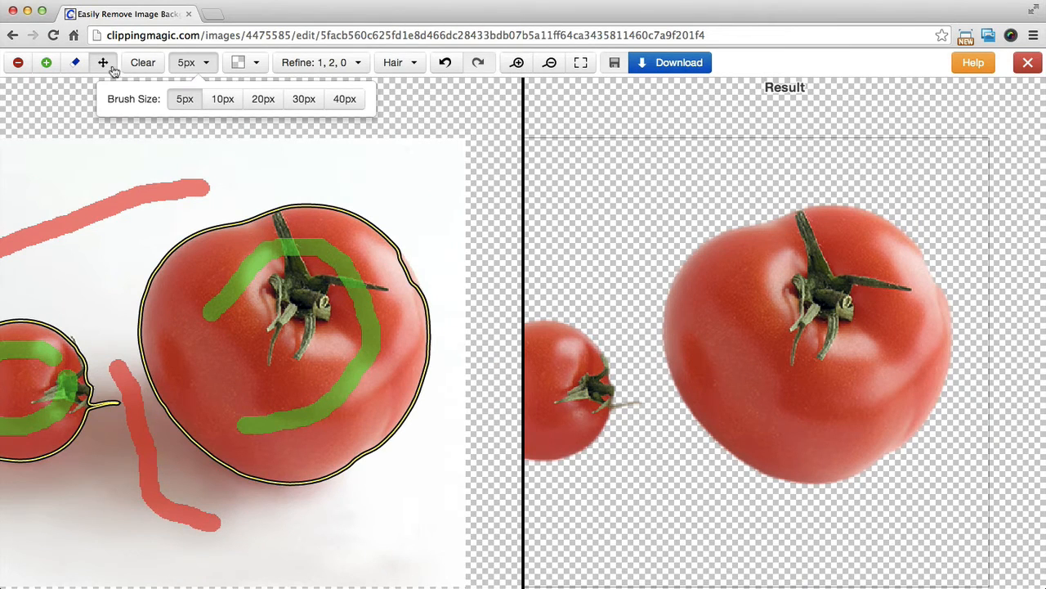
left_click(517, 63)
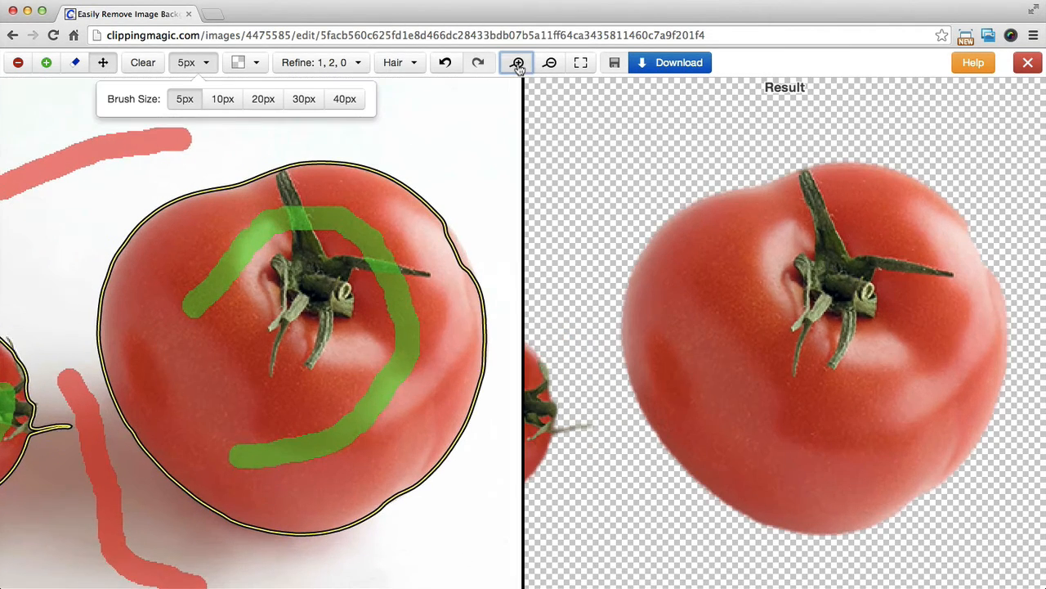
left_click(517, 63)
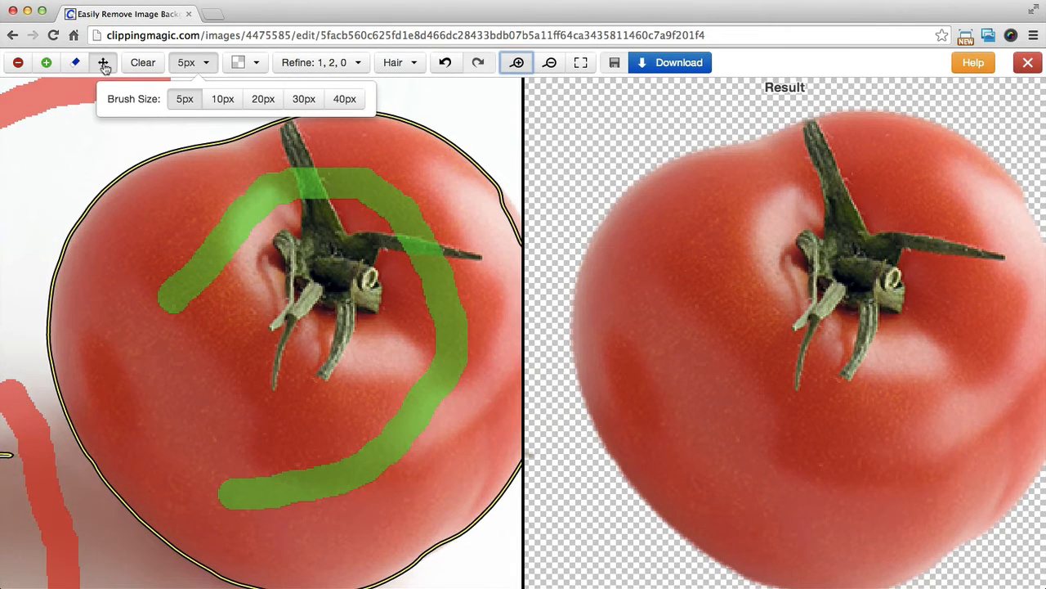
left_click_drag(243, 193, 181, 194)
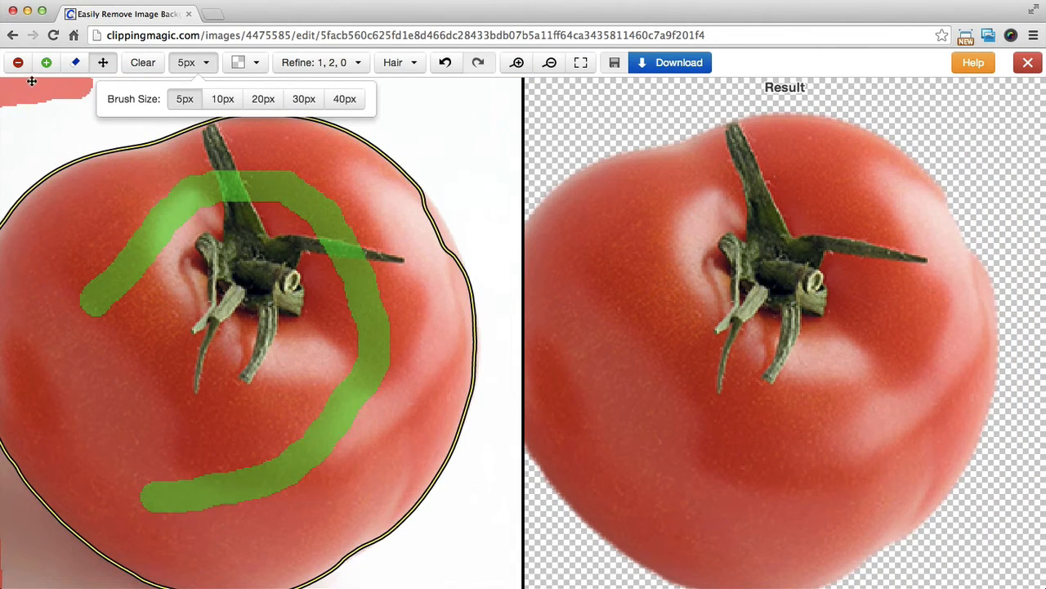
left_click(47, 63)
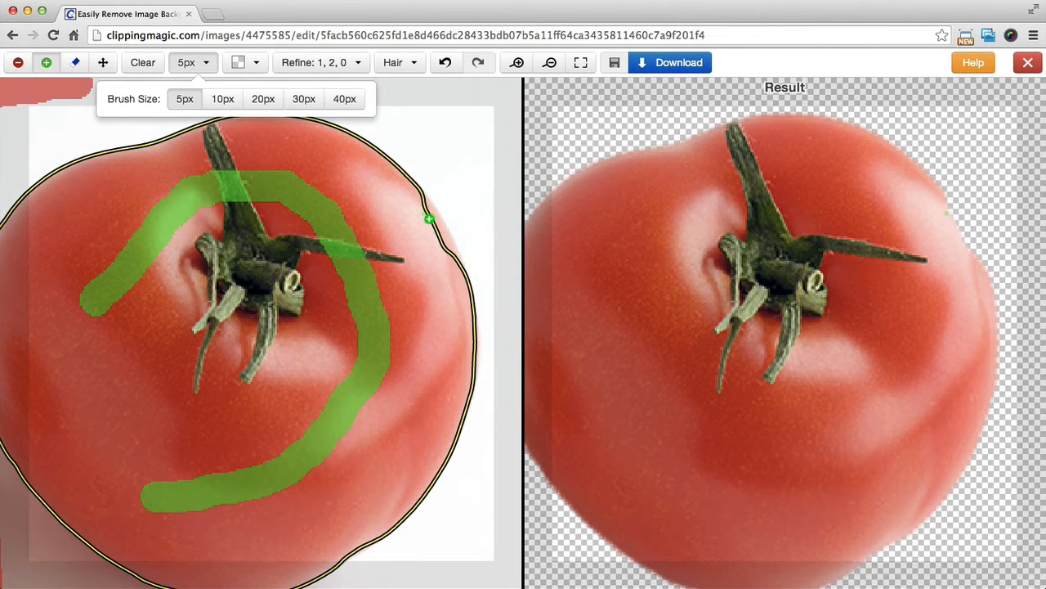
left_click_drag(425, 208, 452, 253)
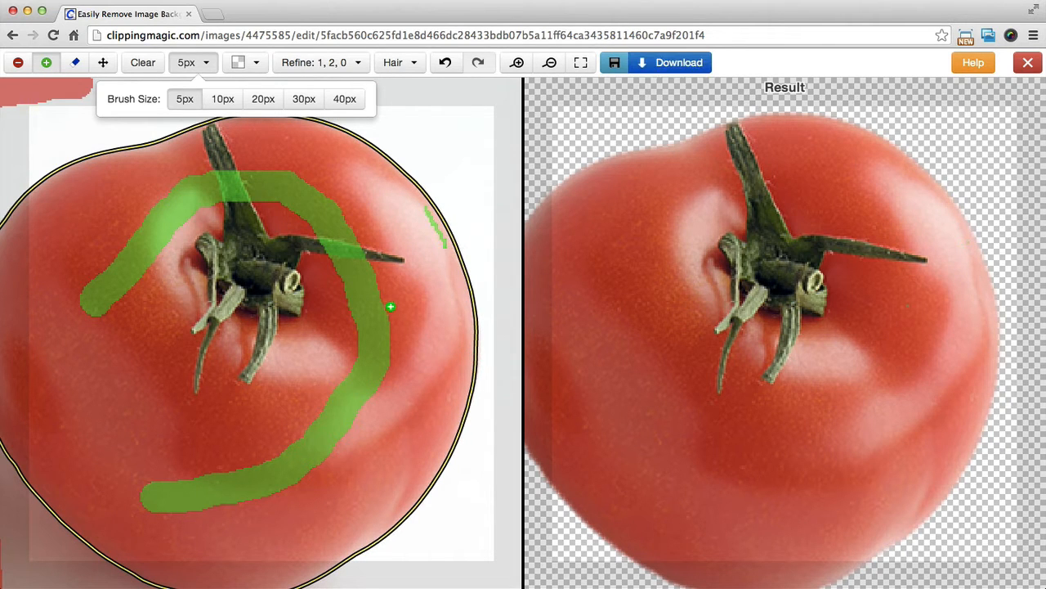
- Download the clipped tomato image as a PNG file
left_click(578, 65)
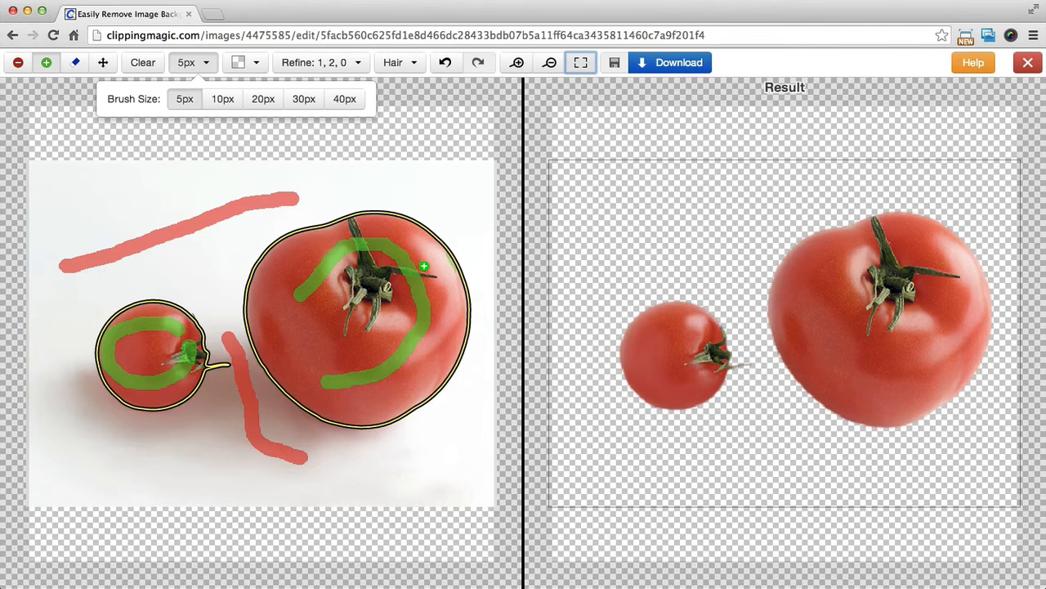
left_click(669, 66)
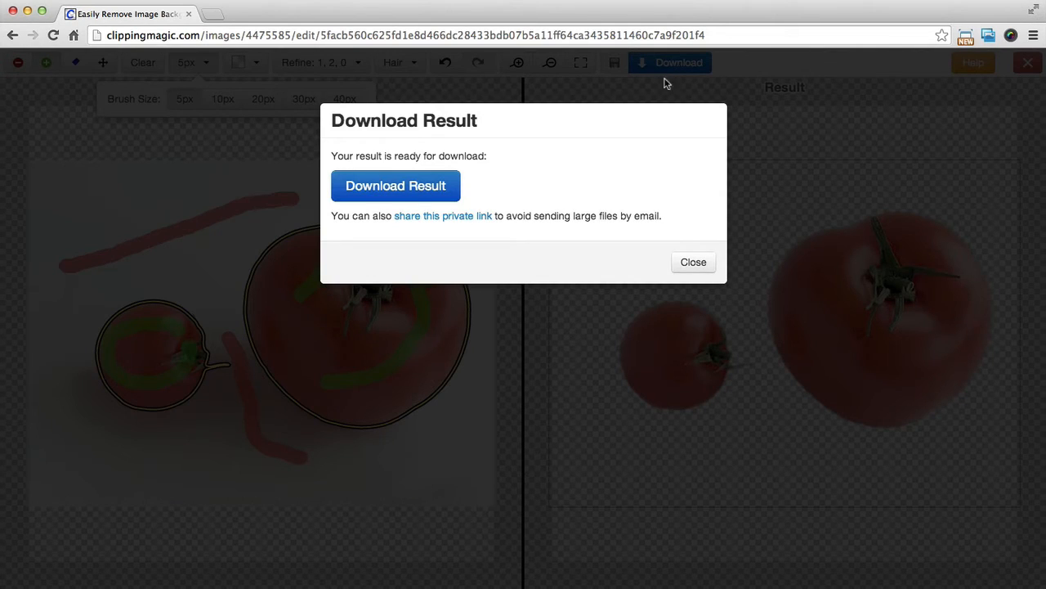
left_click(389, 188)
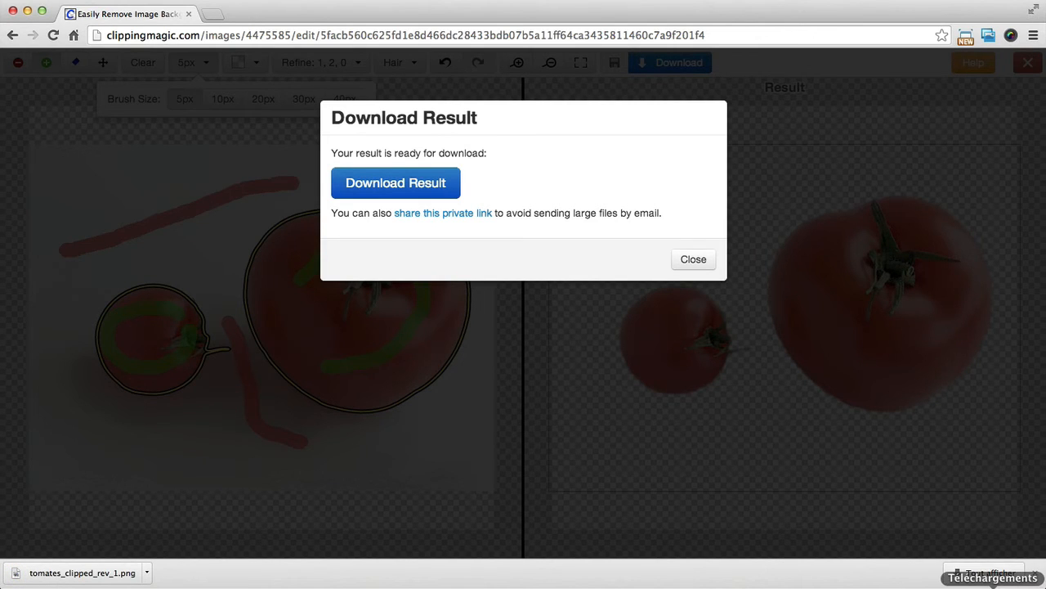
- Preview tomates_clipped_rev_1.png from the Téléchargements folder in Finder, and close the preview
left_click(992, 584)
left_click(966, 517)
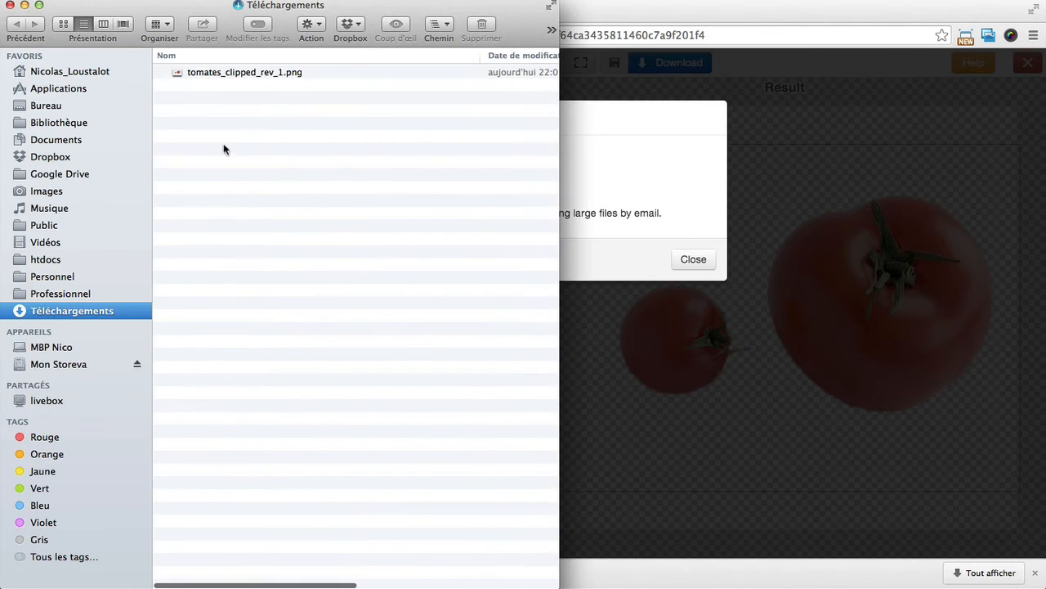
left_click(210, 73)
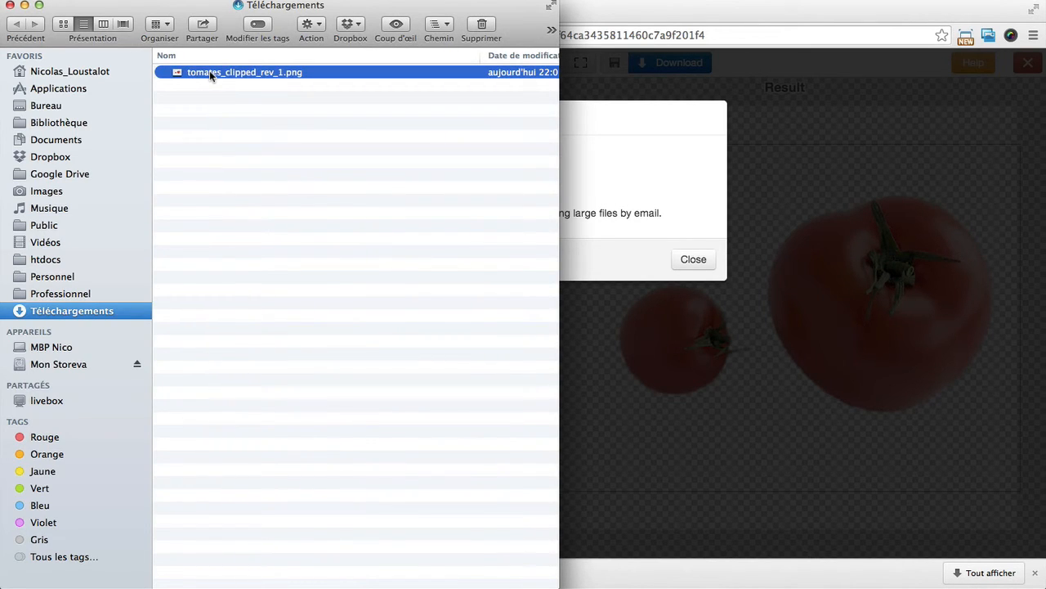
key("space")
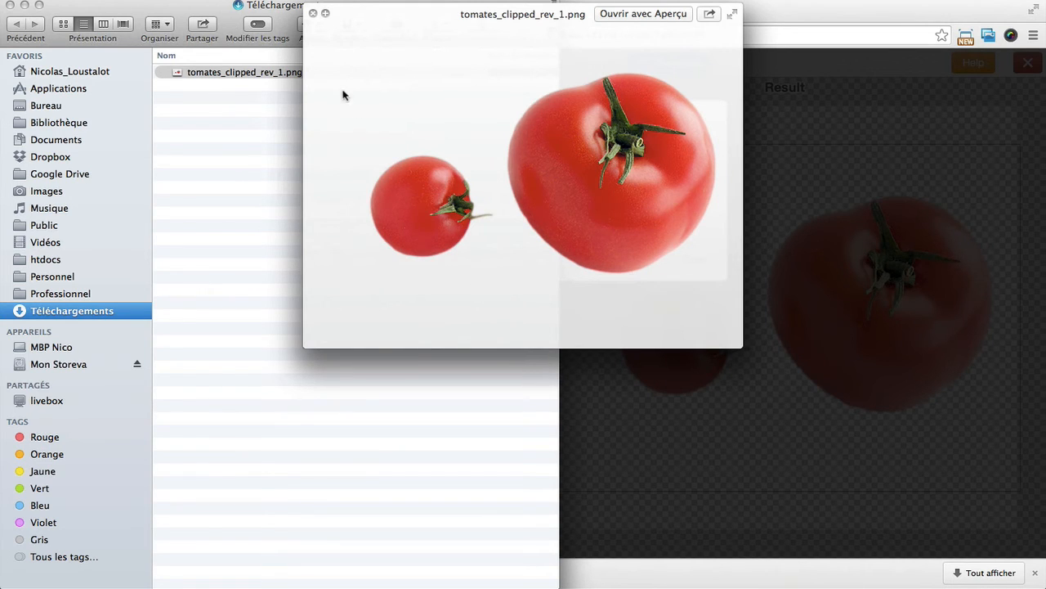
left_click(312, 13)
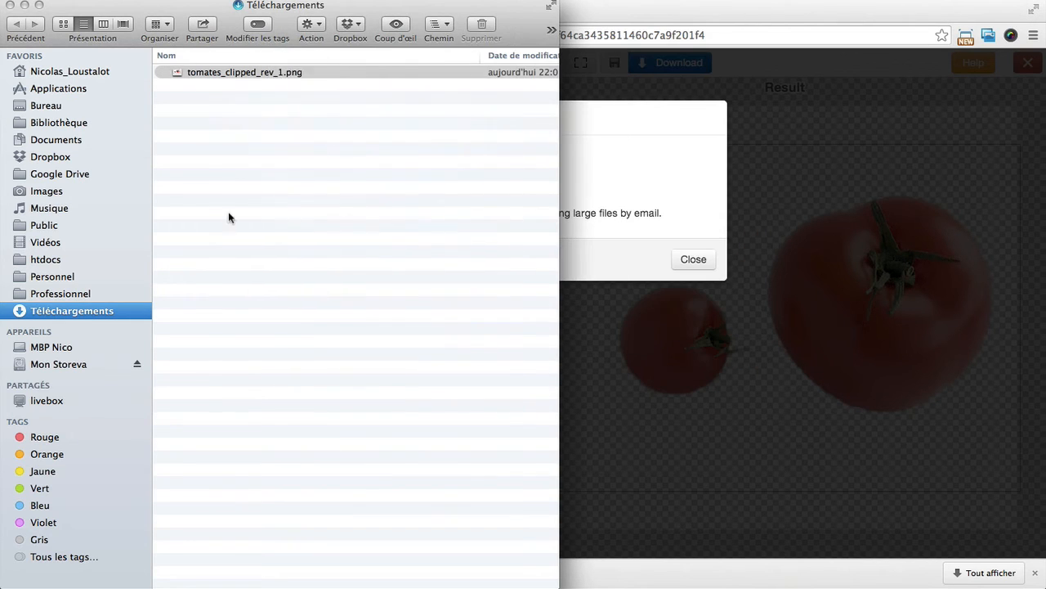
- Close the Téléchargements folder window and dismiss the Download Result dialog to return to the image editor
left_click(12, 6)
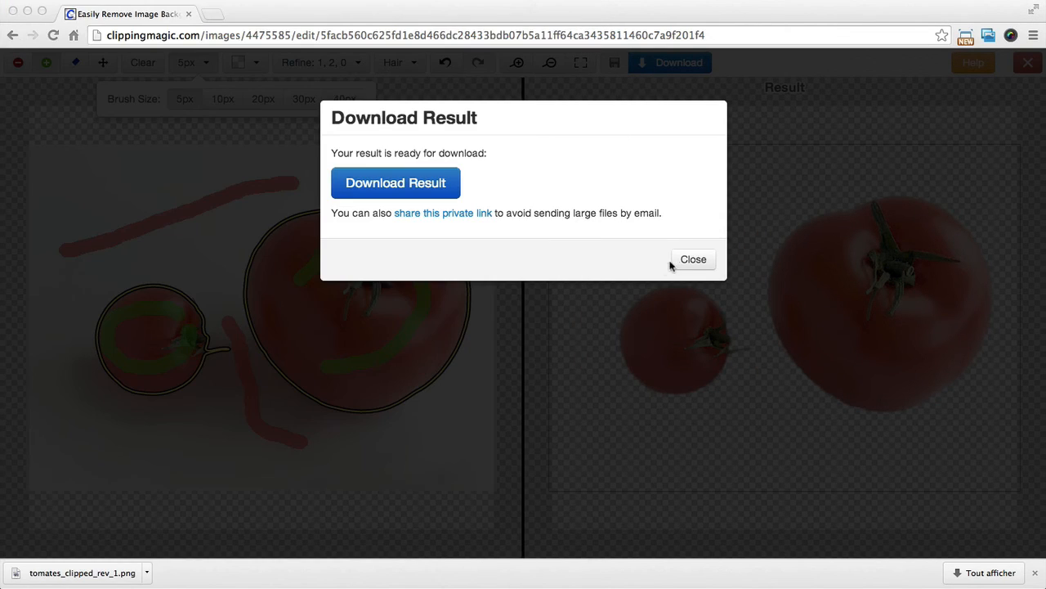
left_click(691, 258)
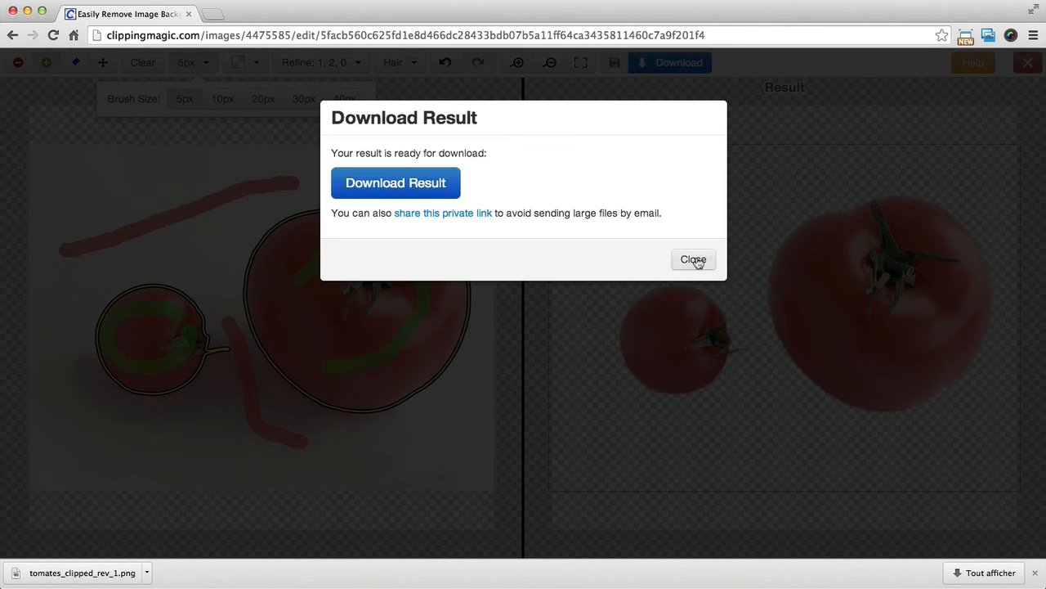
left_click(695, 260)
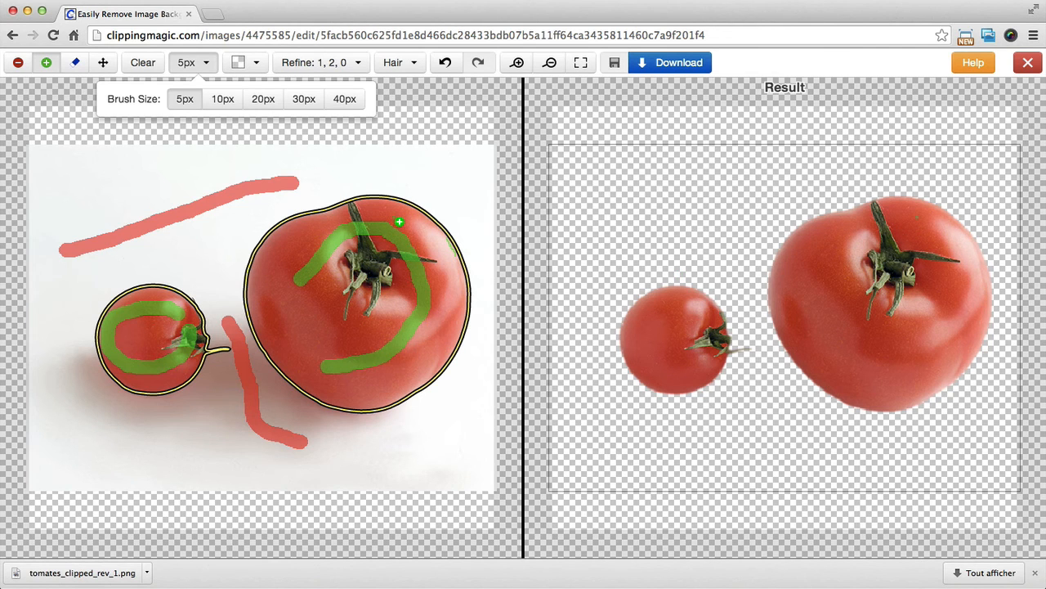